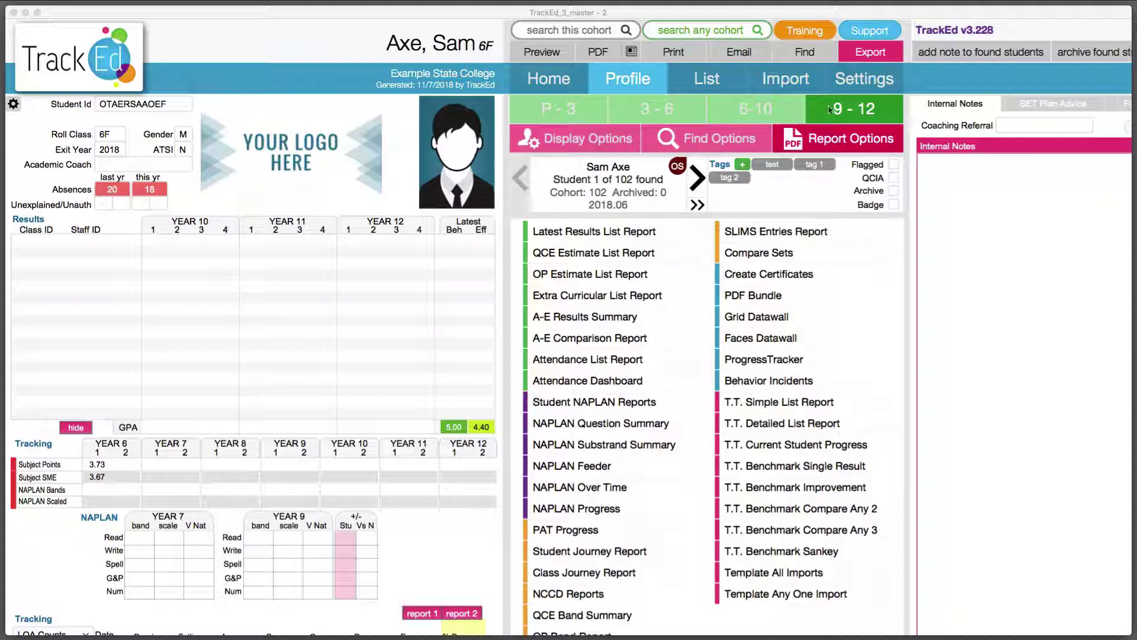
Open the tracking template settings, browse the list of templates and create a new one.
{"action": "left_click", "coordinate": [847, 80]}
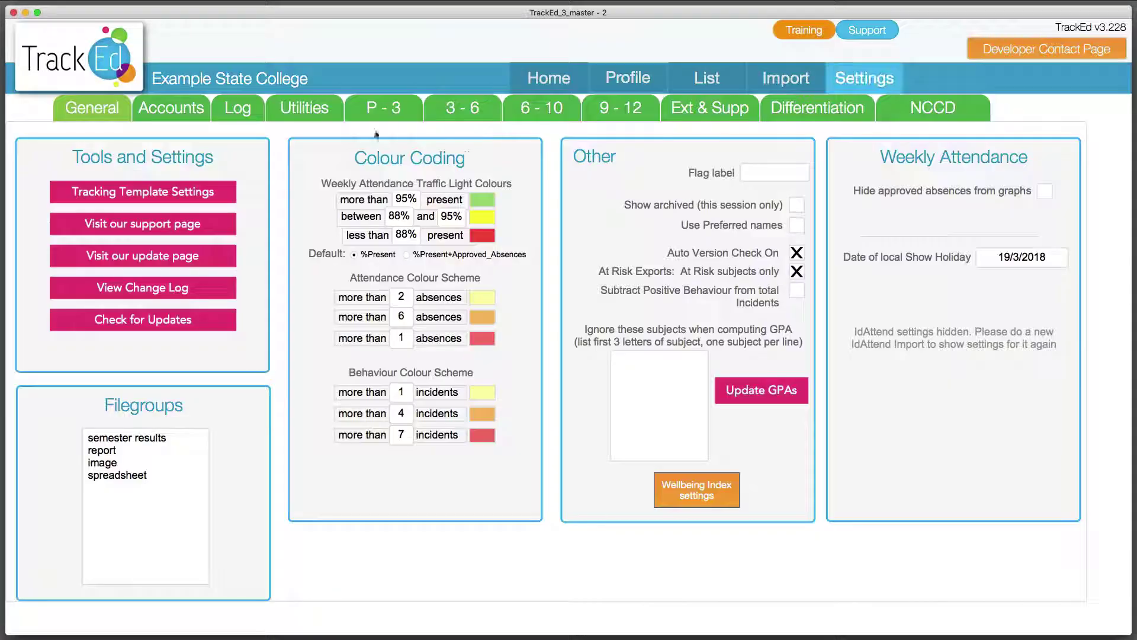
{"action": "left_click", "coordinate": [130, 197]}
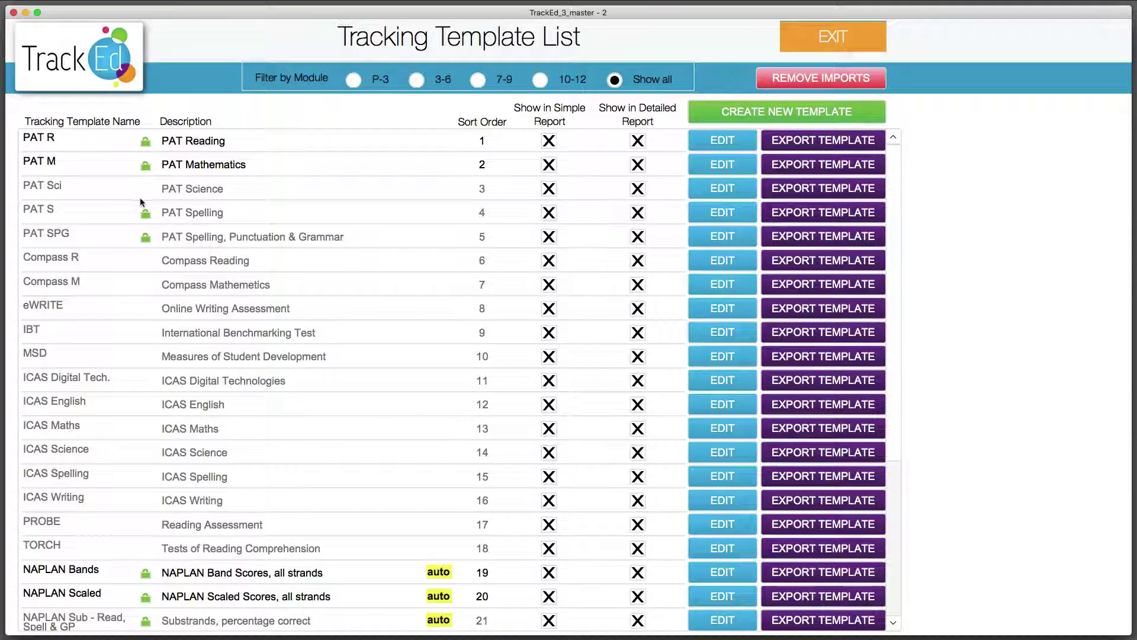
{"action": "scroll", "coordinate": [417, 276], "scroll_direction": "down", "scroll_amount": 5}
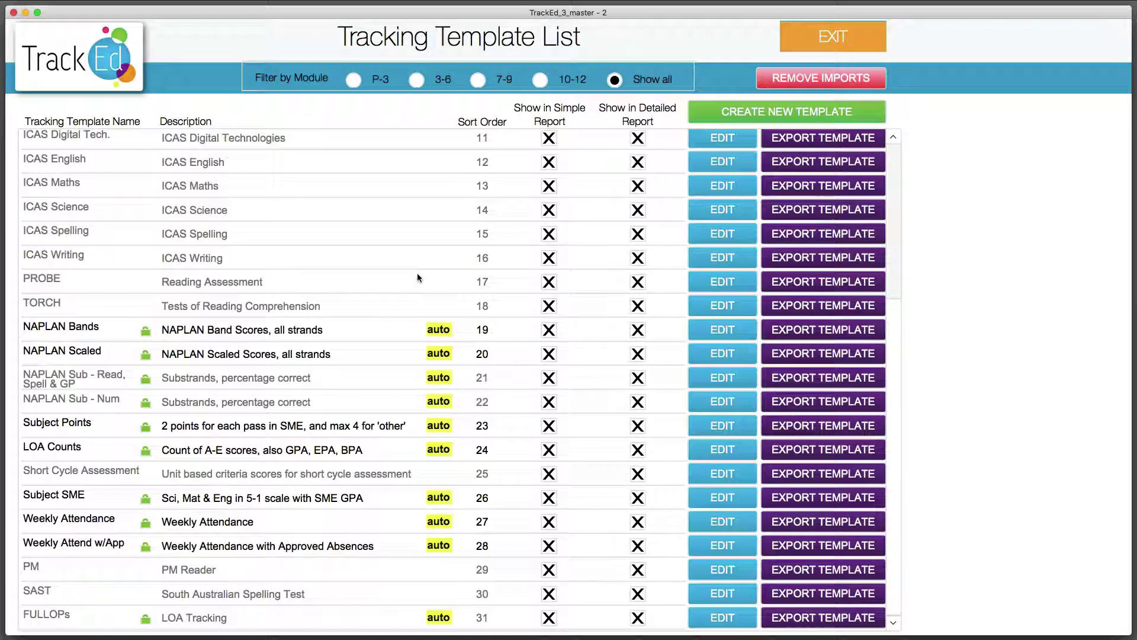
{"action": "scroll", "coordinate": [417, 276], "scroll_direction": "up", "scroll_amount": 5}
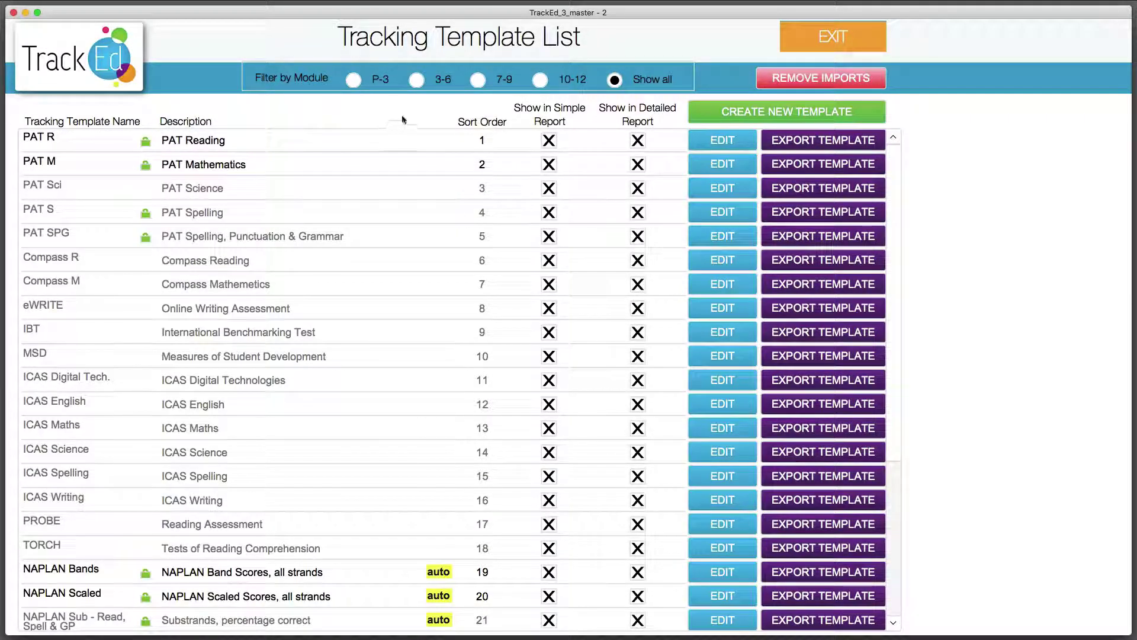
{"action": "left_click", "coordinate": [777, 115]}
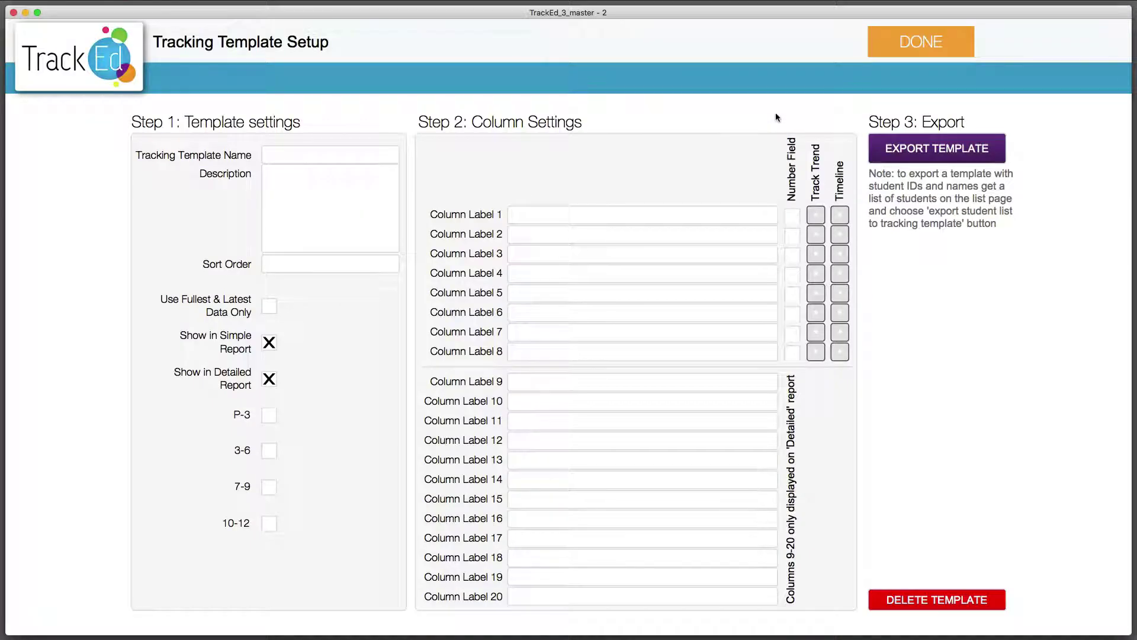
Name the new tracking template TE Spelling.
{"action": "left_click", "coordinate": [304, 155]}
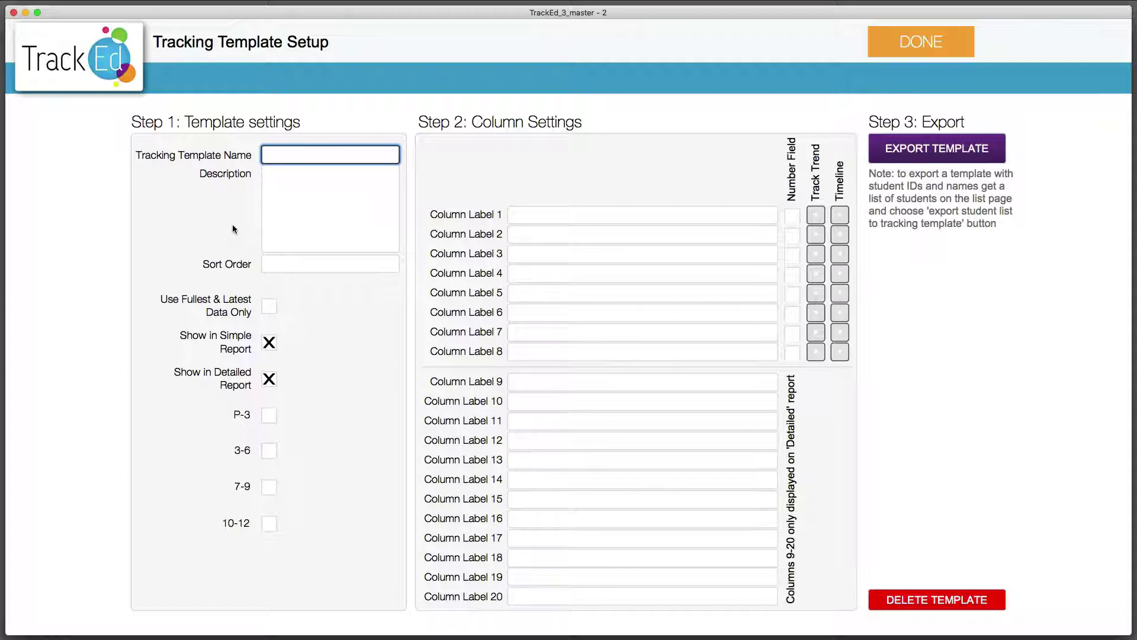
{"action": "type", "text": "TE Spelling"}
{"action": "left_click", "coordinate": [290, 202]}
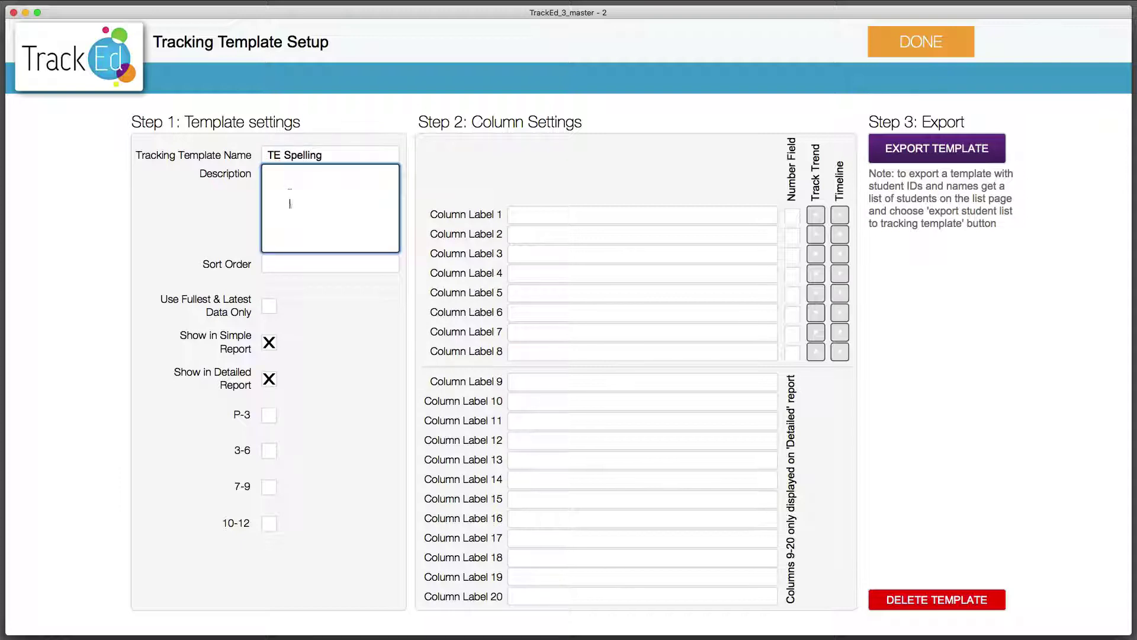
{"action": "left_click", "coordinate": [296, 265]}
{"action": "left_click", "coordinate": [438, 291]}
Make the template available to the P-3, 3-6, 7-9 and 10-12 modules.
{"action": "left_click", "coordinate": [269, 307]}
{"action": "left_click", "coordinate": [274, 311]}
{"action": "left_click", "coordinate": [270, 414]}
{"action": "left_click", "coordinate": [268, 451]}
{"action": "left_click", "coordinate": [271, 488]}
{"action": "left_click", "coordinate": [271, 525]}
Label the template's first four columns Raw, Stanine, Percentile and Scale.
{"action": "left_click", "coordinate": [541, 218]}
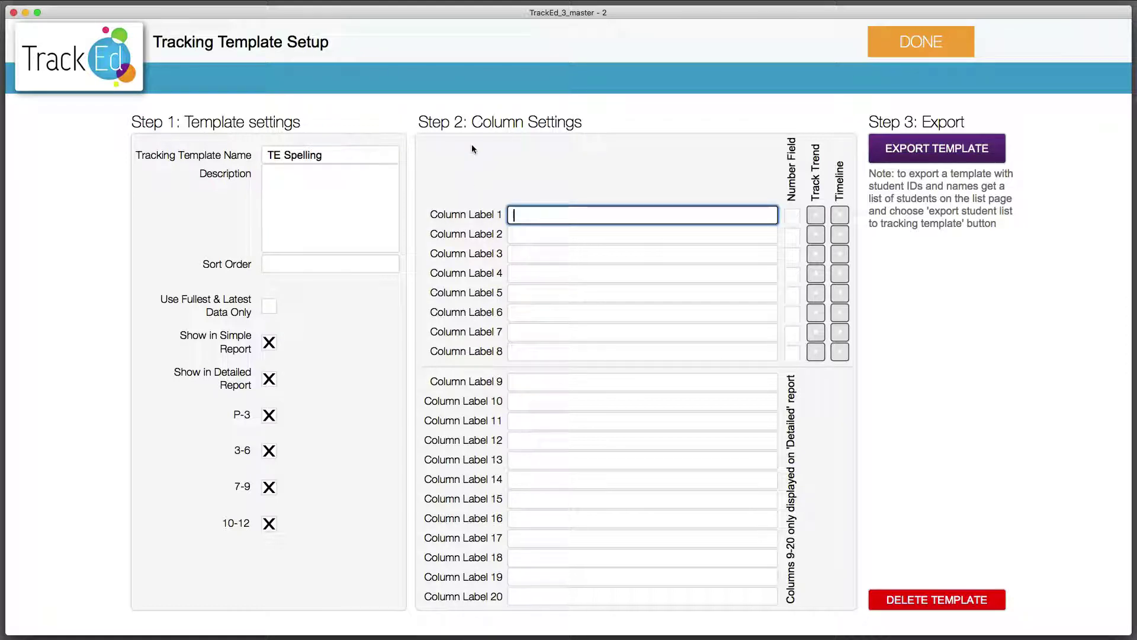
{"action": "type", "text": "Raw"}
{"action": "left_click", "coordinate": [539, 241]}
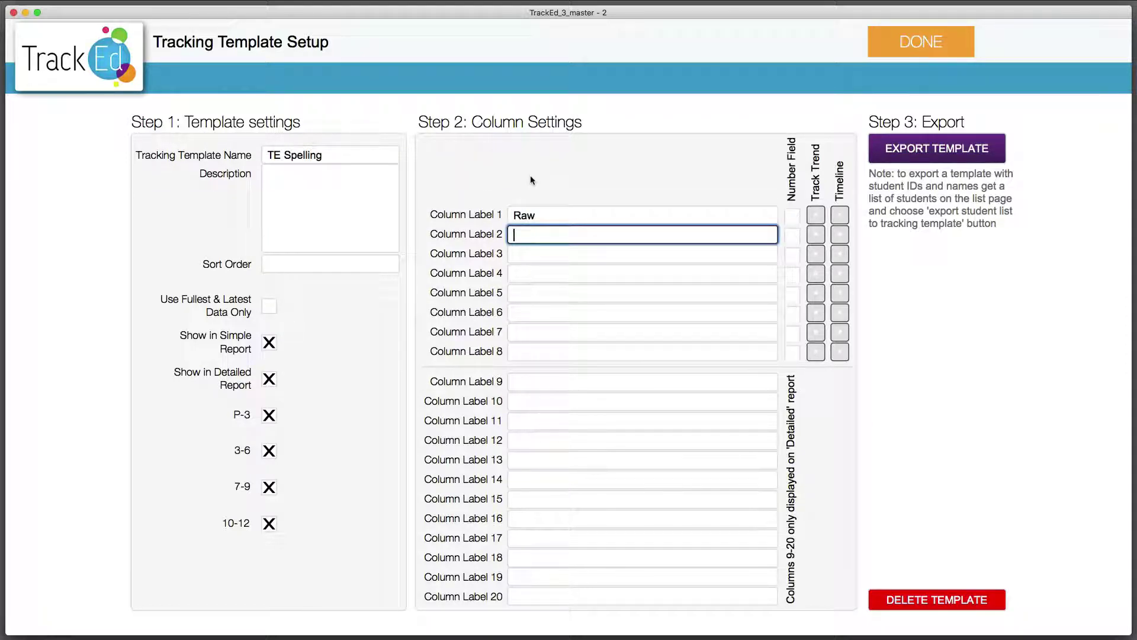
{"action": "type", "text": "Stanine"}
{"action": "key", "text": "Tab"}
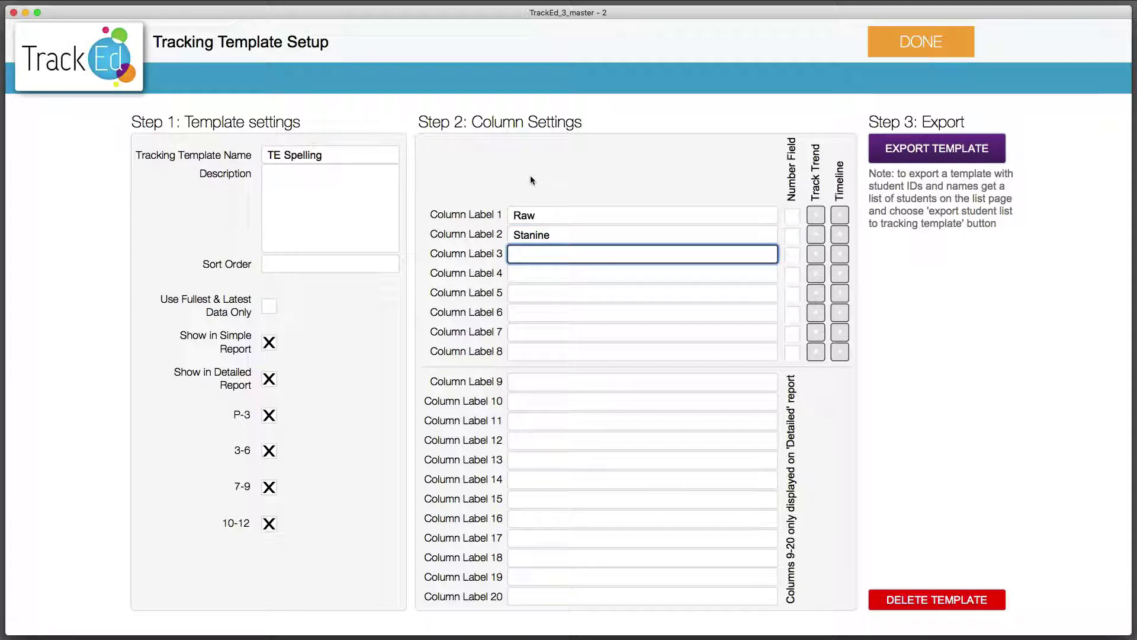
{"action": "type", "text": "Percentile"}
{"action": "key", "text": "Tab"}
{"action": "type", "text": "Scale"}
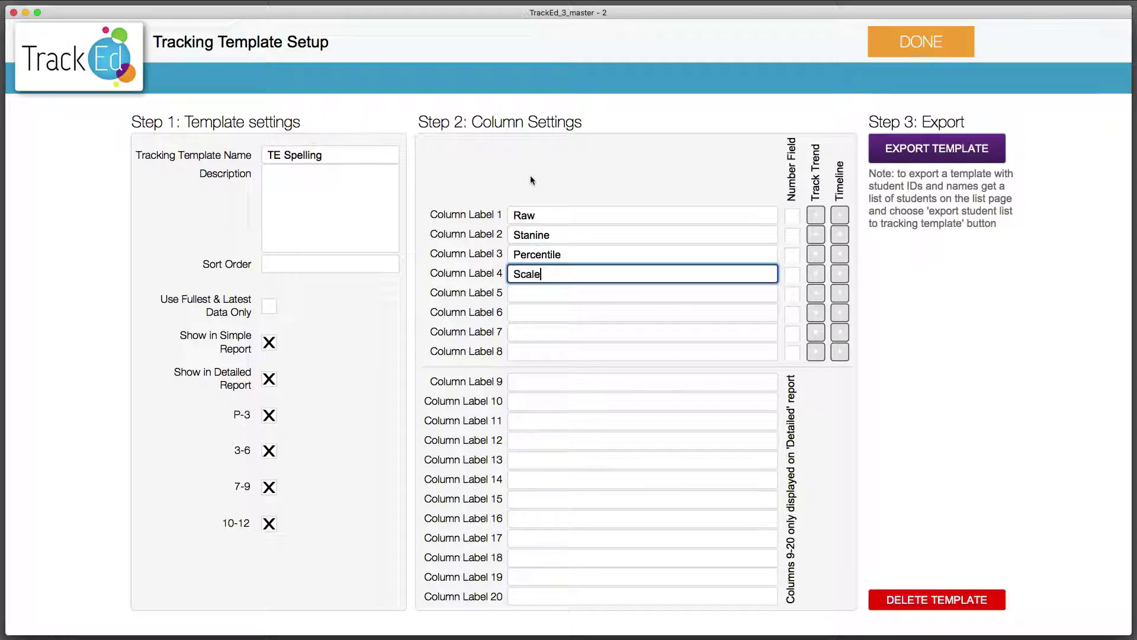
{"action": "key", "text": "Return"}
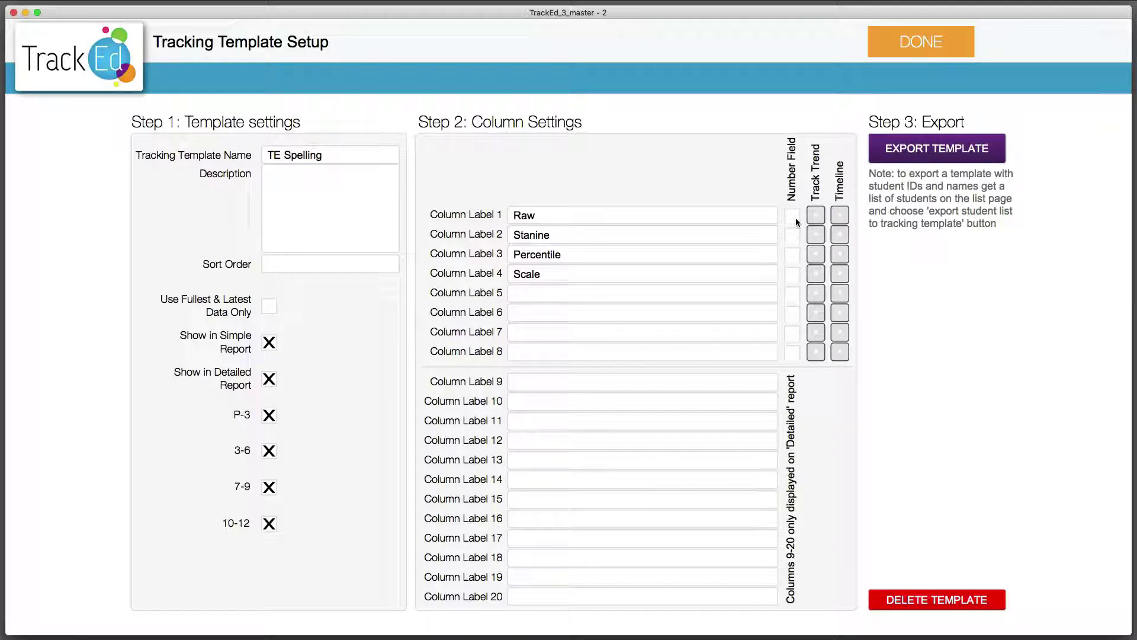
Mark the four labelled columns as number fields and set Stanine as the track trend and timeline column.
{"action": "left_click", "coordinate": [792, 255]}
{"action": "left_click", "coordinate": [817, 235]}
{"action": "left_click", "coordinate": [842, 235]}
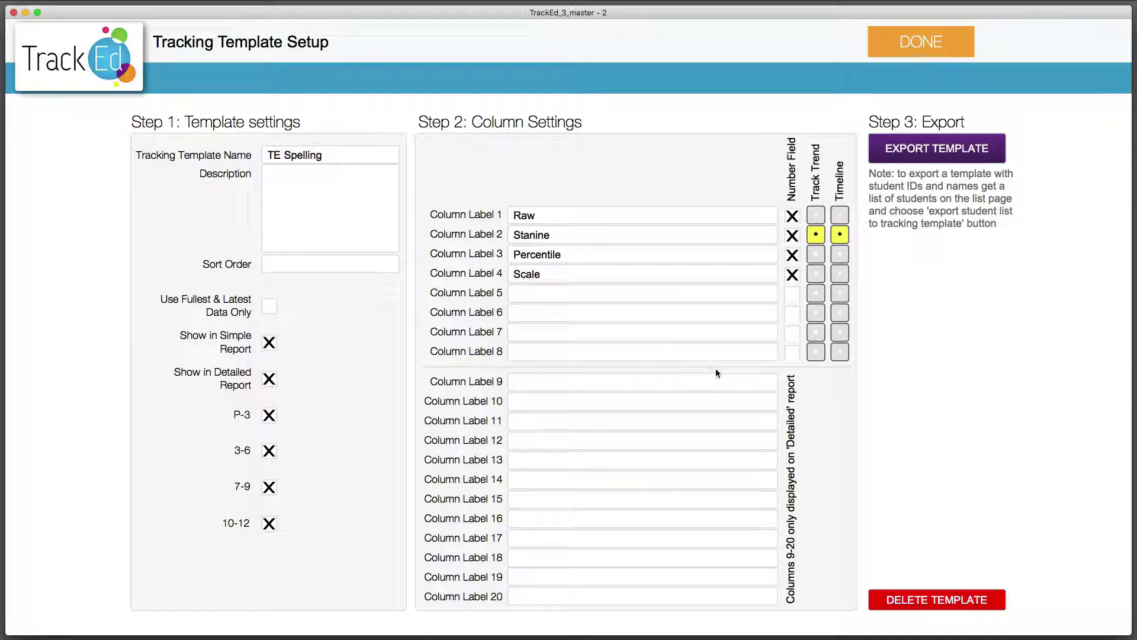
{"action": "left_click", "coordinate": [601, 354]}
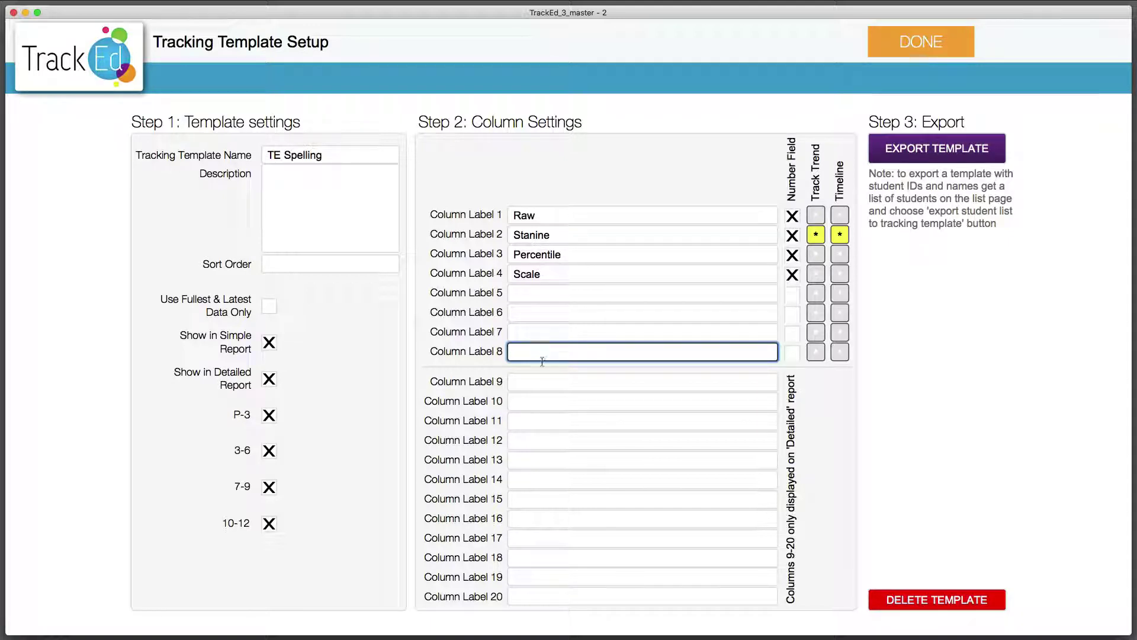
{"action": "left_click", "coordinate": [528, 597]}
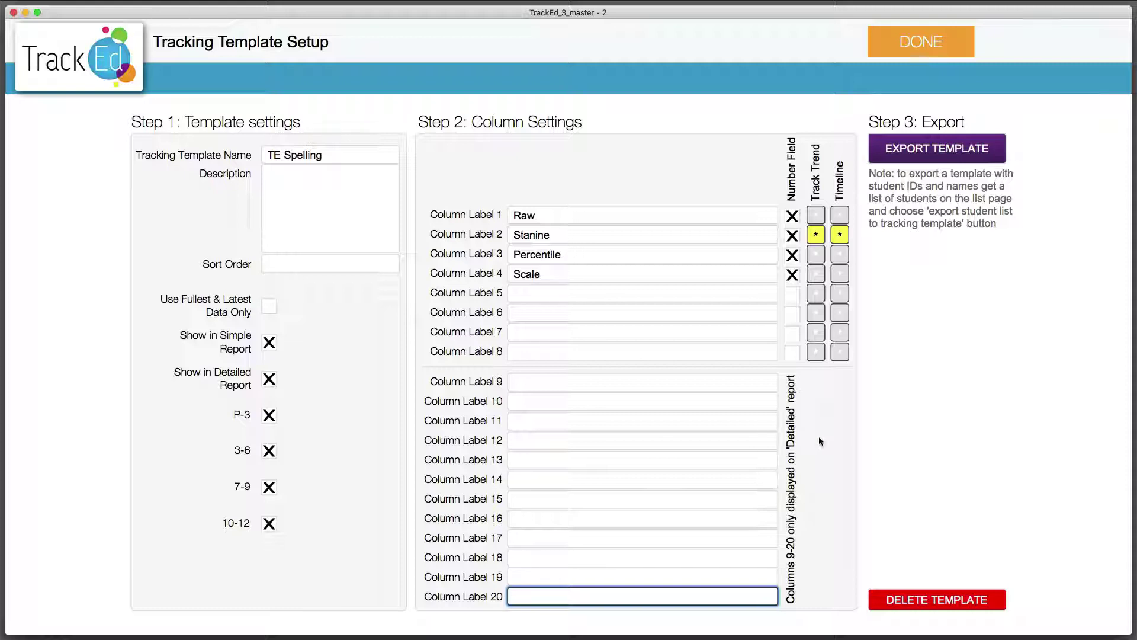
{"action": "left_click", "coordinate": [354, 190]}
{"action": "left_click", "coordinate": [379, 111]}
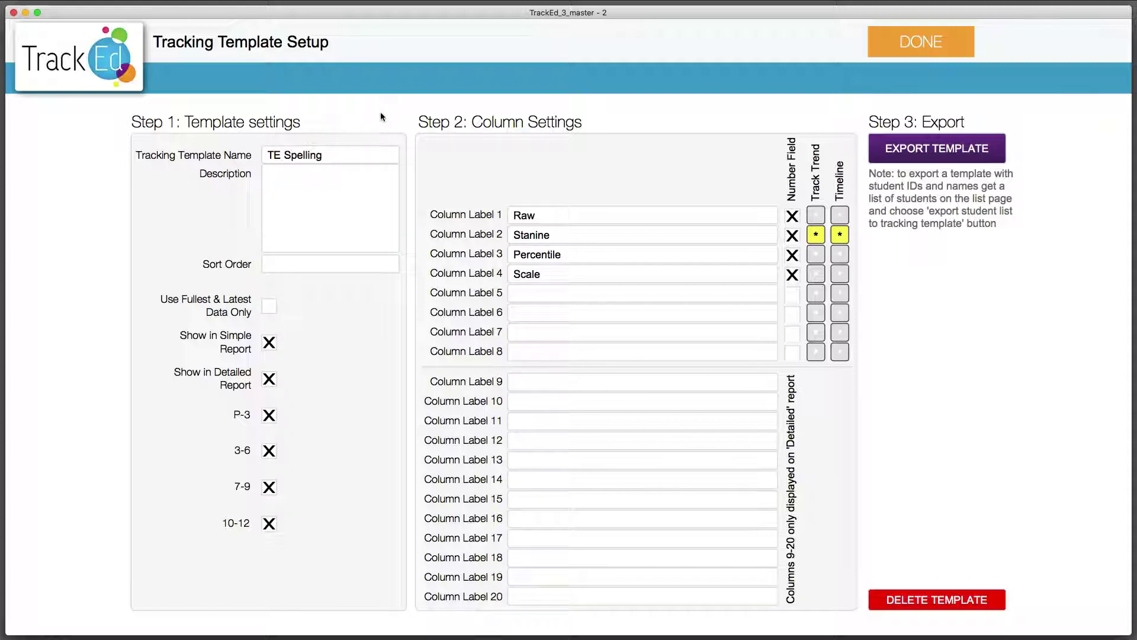
Export the TE Spelling template as an Excel document and open the exported TRACKING_TEMPLATE file in Excel.
{"action": "left_click", "coordinate": [903, 153]}
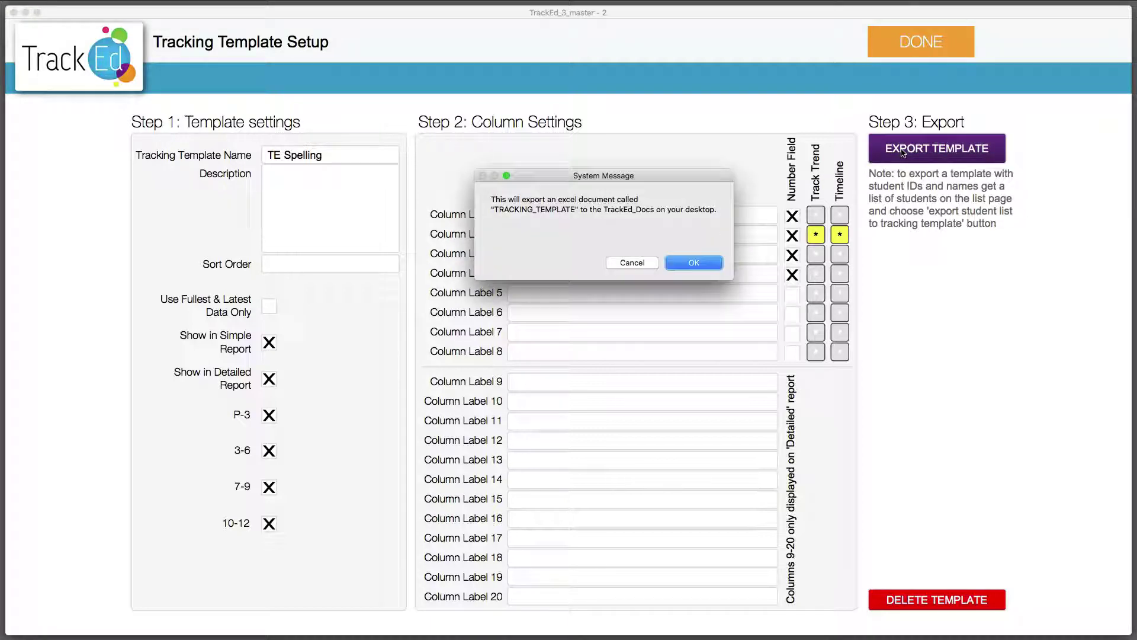
{"action": "left_click", "coordinate": [683, 266]}
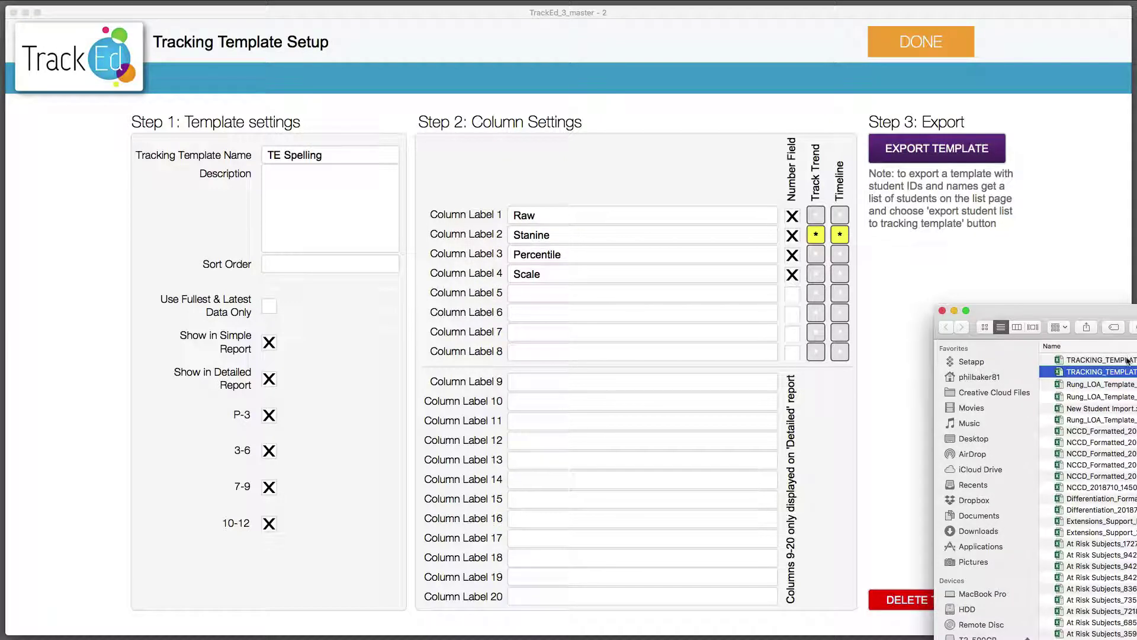
{"action": "double_click", "coordinate": [1127, 360]}
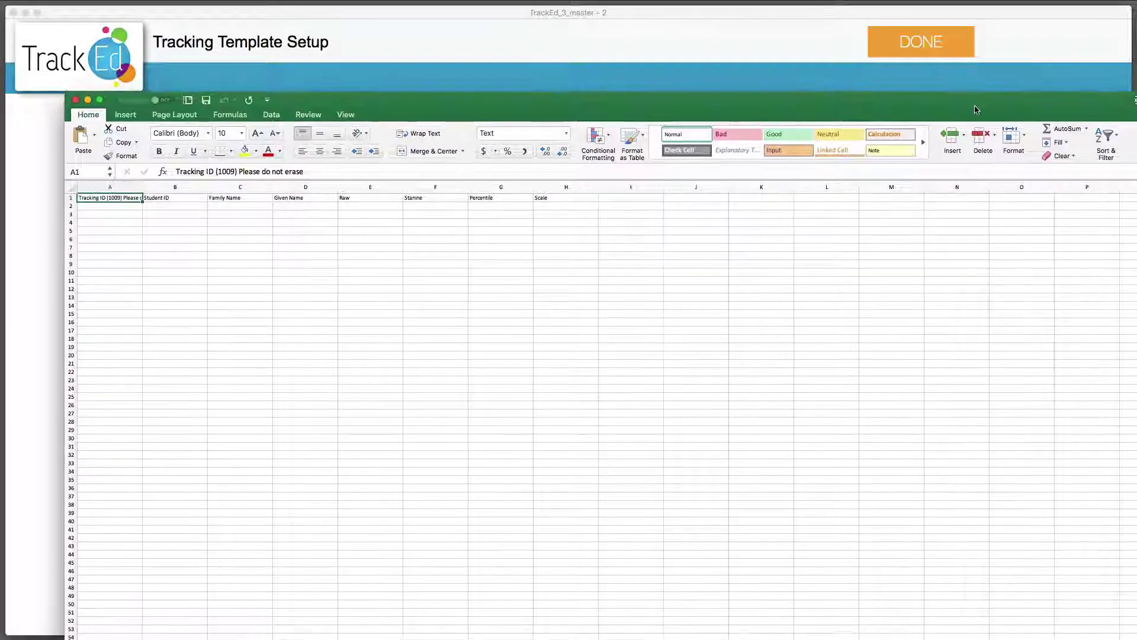
Examine the exported sheet's tracking ID header and its columns for student ID, family and given names, and the four results.
{"action": "left_click", "coordinate": [334, 363]}
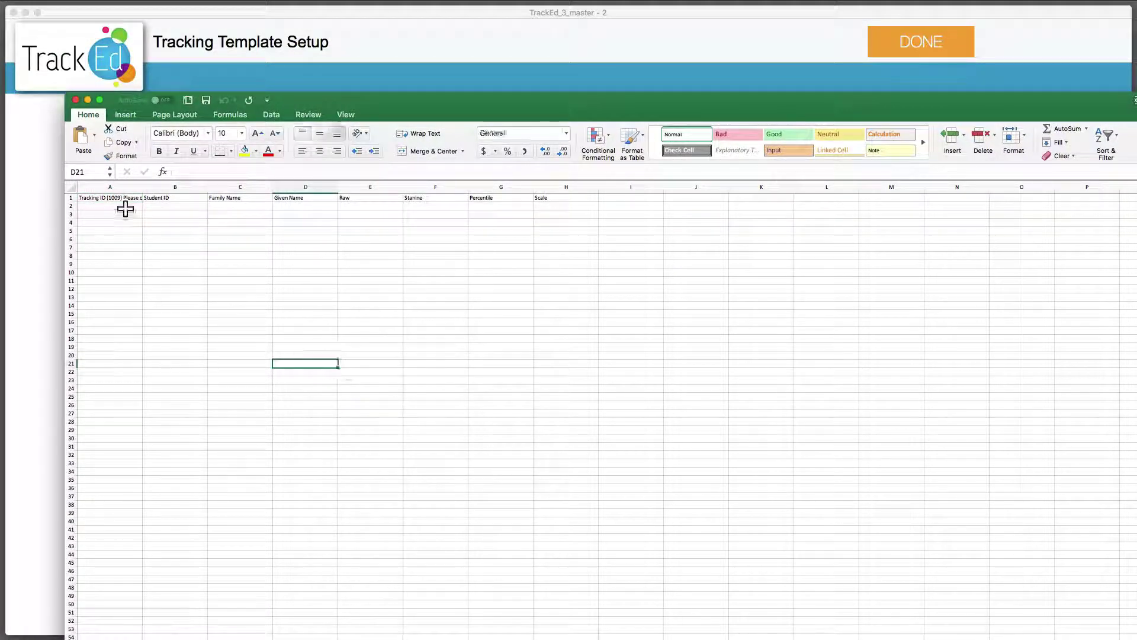
{"action": "left_click", "coordinate": [123, 187]}
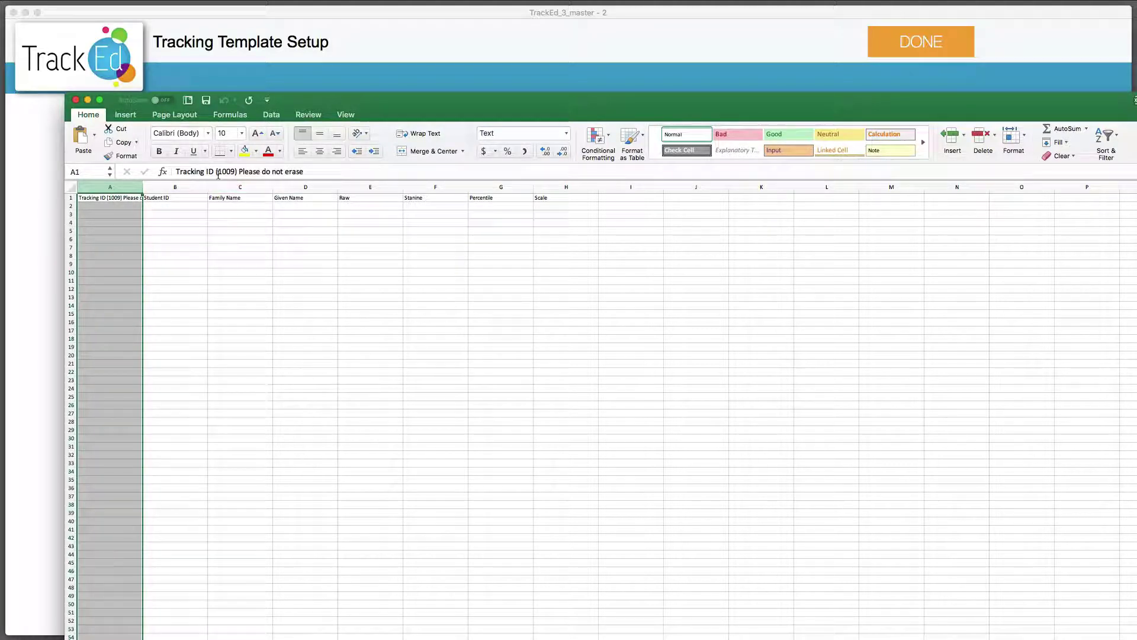
{"action": "left_click_drag", "start_coordinate": [218, 172], "coordinate": [236, 172]}
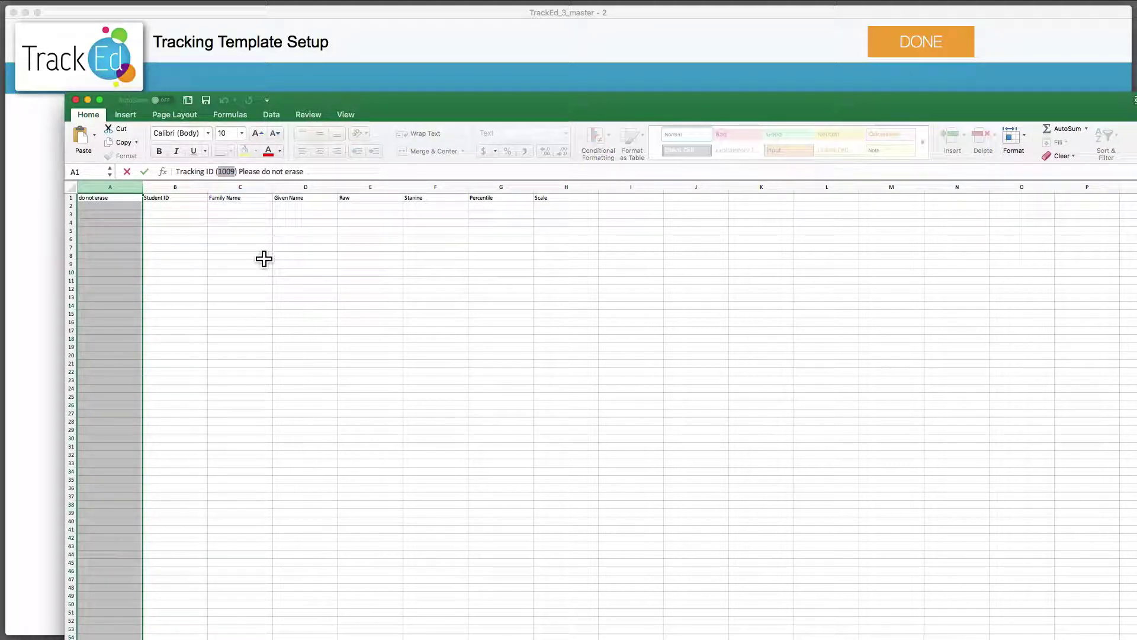
{"action": "key", "text": "Escape"}
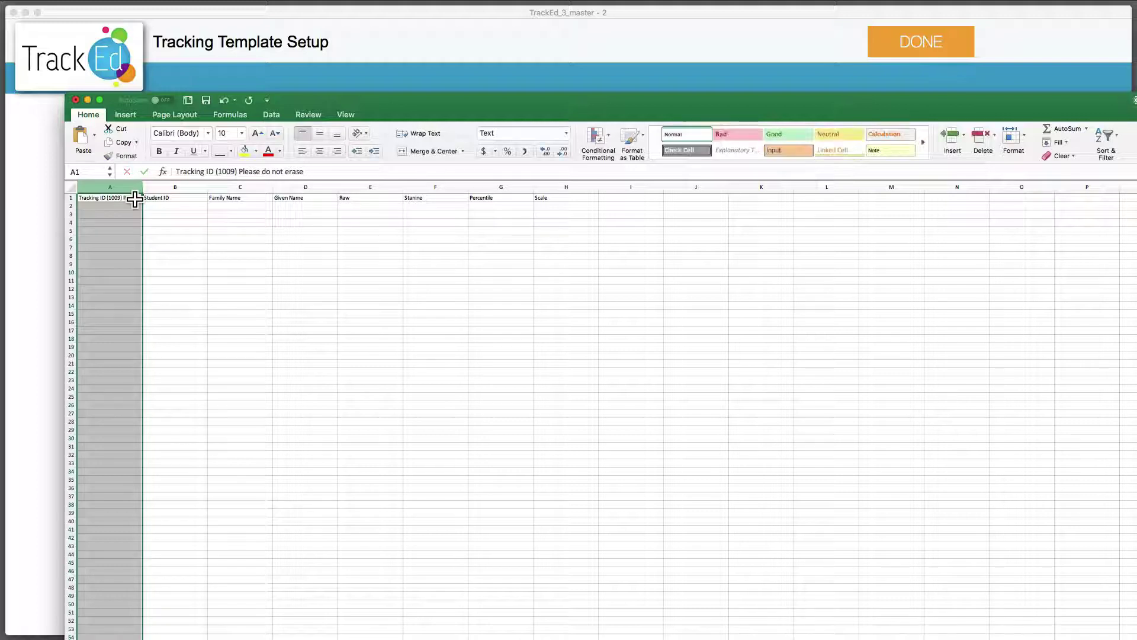
{"action": "left_click_drag", "start_coordinate": [178, 207], "coordinate": [182, 430]}
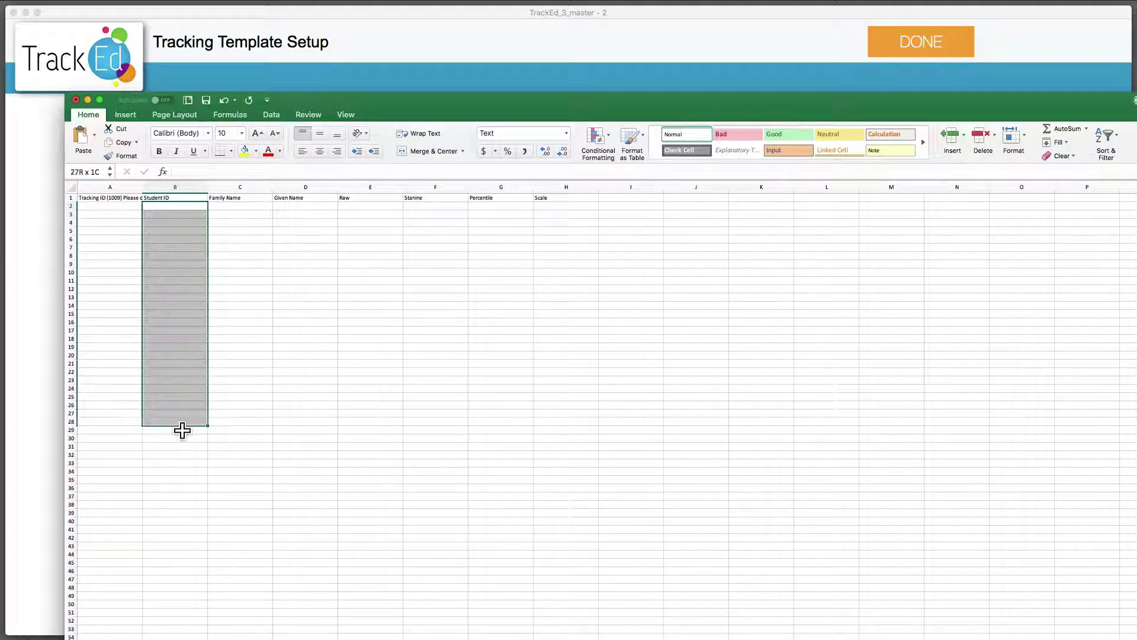
{"action": "left_click", "coordinate": [376, 211]}
{"action": "left_click_drag", "start_coordinate": [376, 214], "coordinate": [585, 409]}
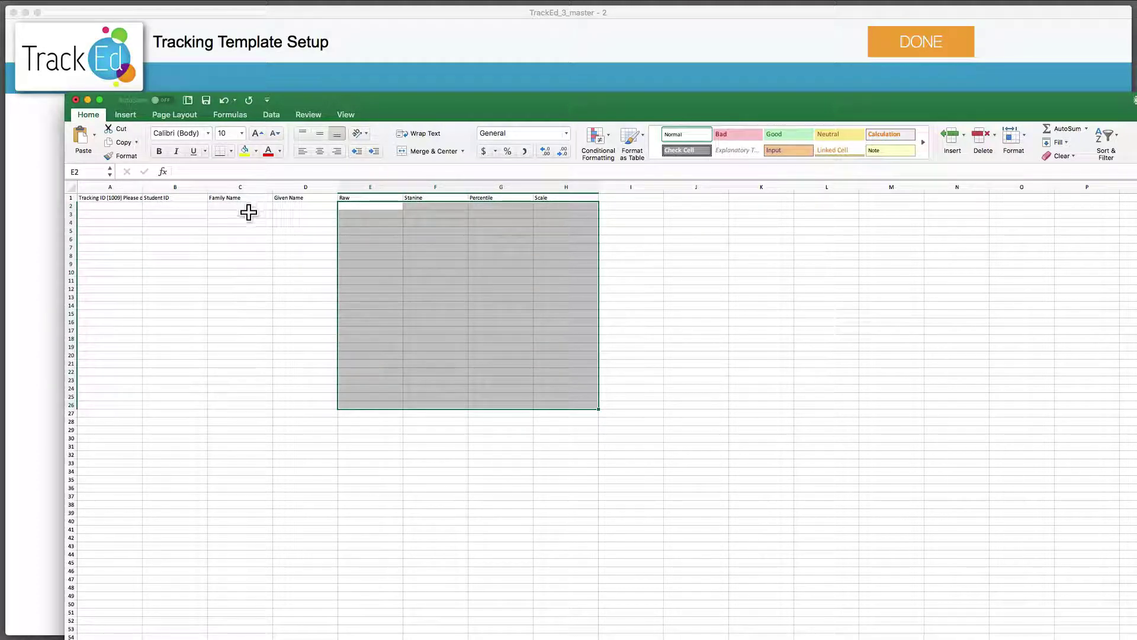
{"action": "left_click_drag", "start_coordinate": [248, 212], "coordinate": [311, 350]}
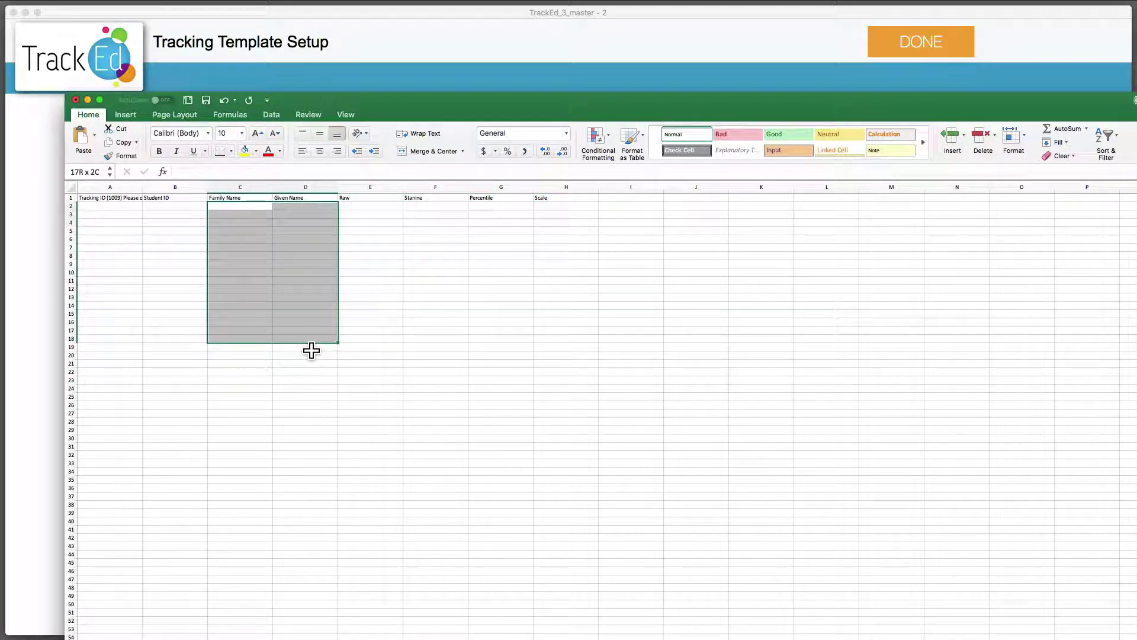
{"action": "left_click_drag", "start_coordinate": [311, 350], "coordinate": [311, 350]}
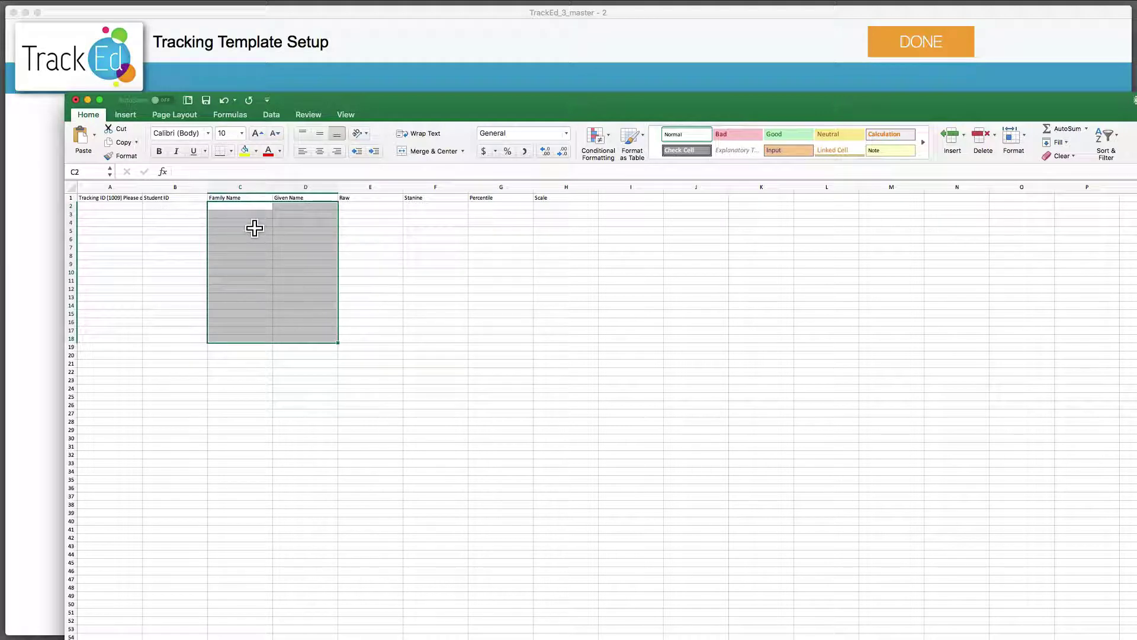
{"action": "left_click", "coordinate": [580, 340]}
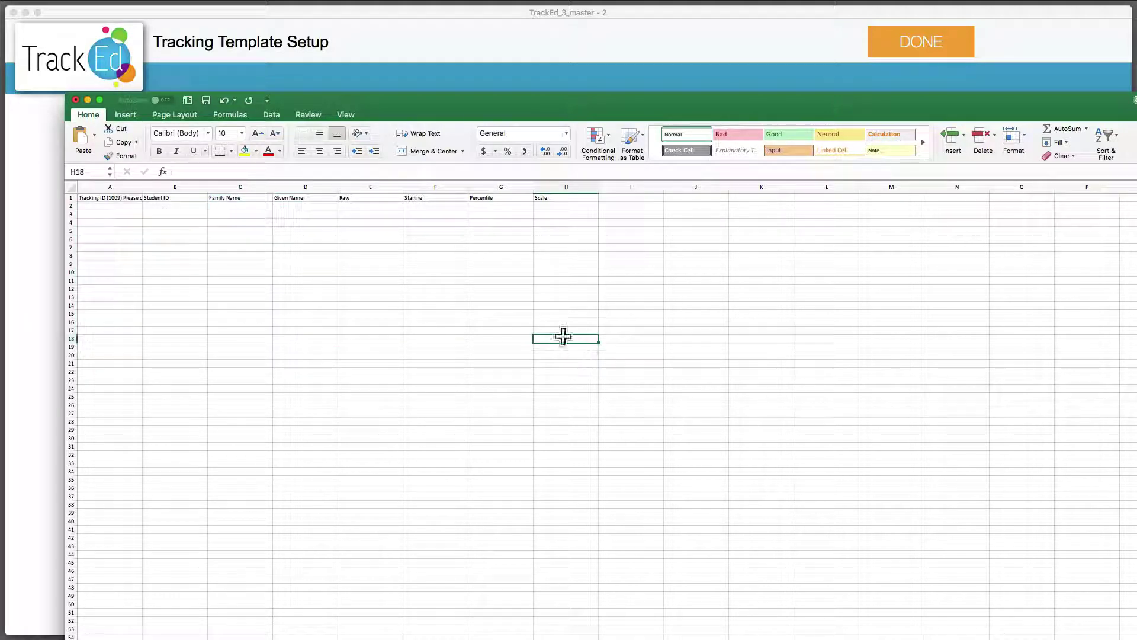
{"action": "left_click_drag", "start_coordinate": [175, 206], "coordinate": [178, 338]}
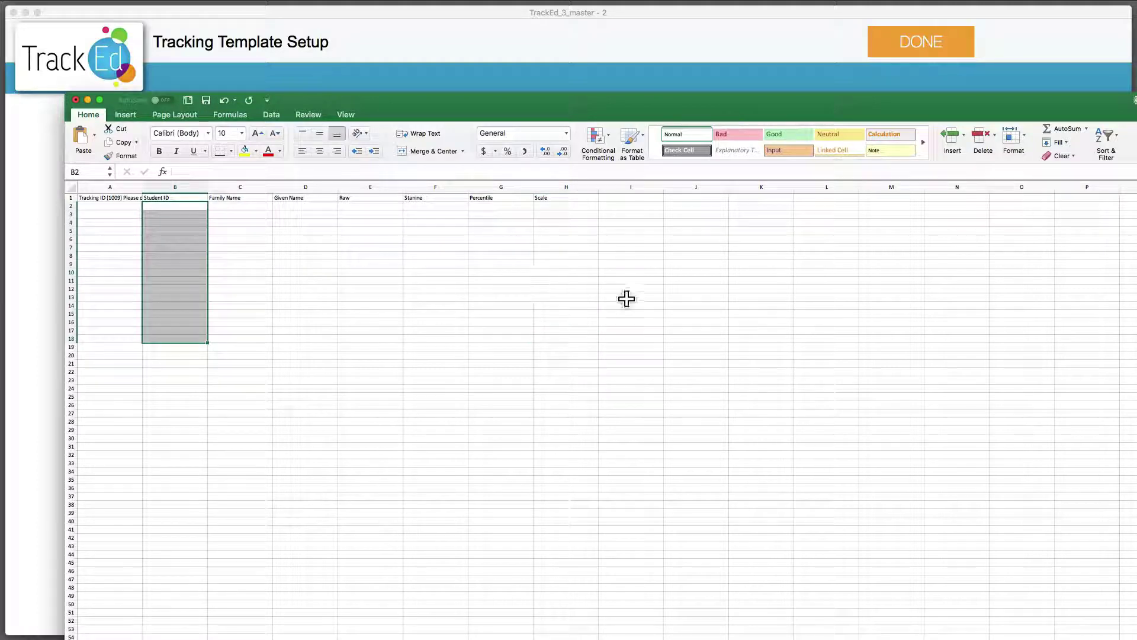
Return to TrackEd, close the template setup and open the Tracking Template import for the 9 - 12 module.
{"action": "left_click", "coordinate": [88, 99]}
{"action": "left_click", "coordinate": [897, 45]}
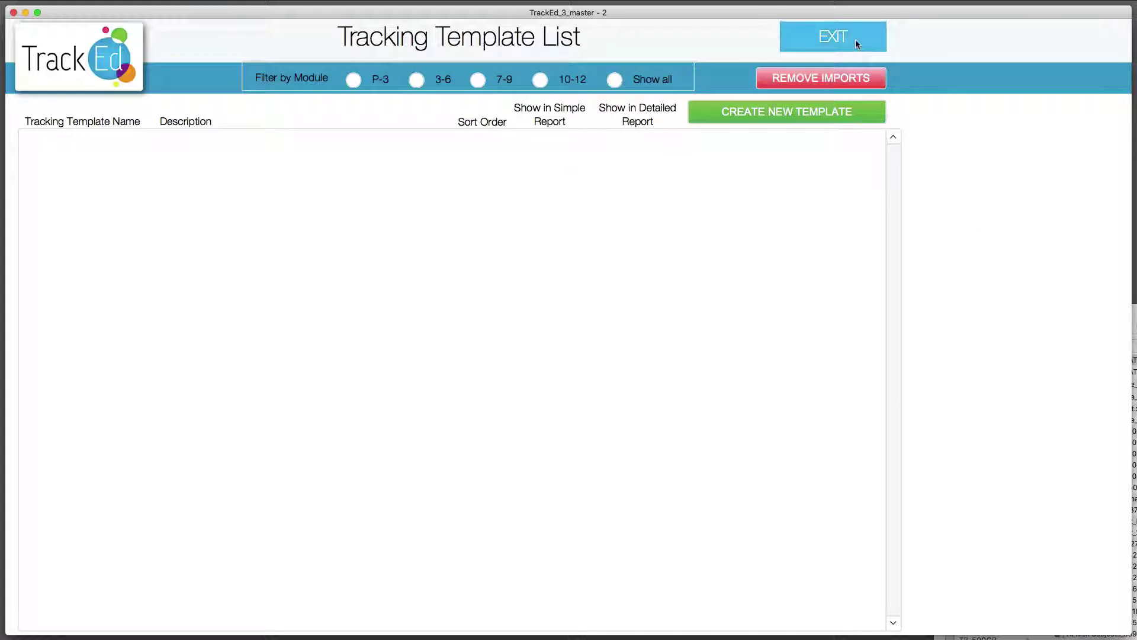
{"action": "left_click", "coordinate": [856, 39]}
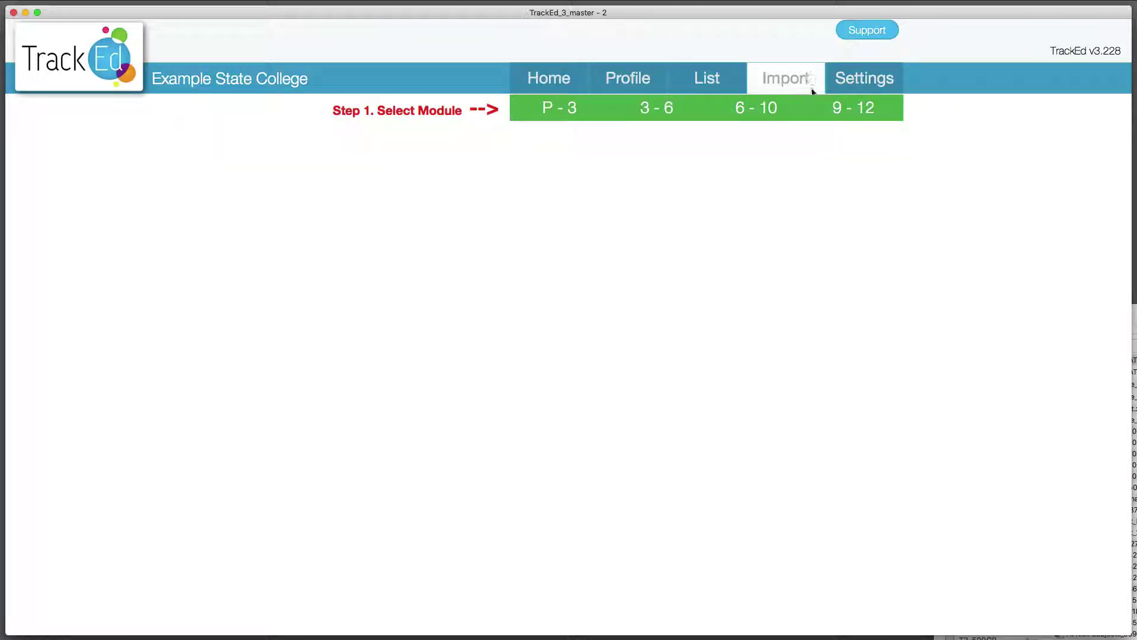
{"action": "left_click", "coordinate": [863, 112]}
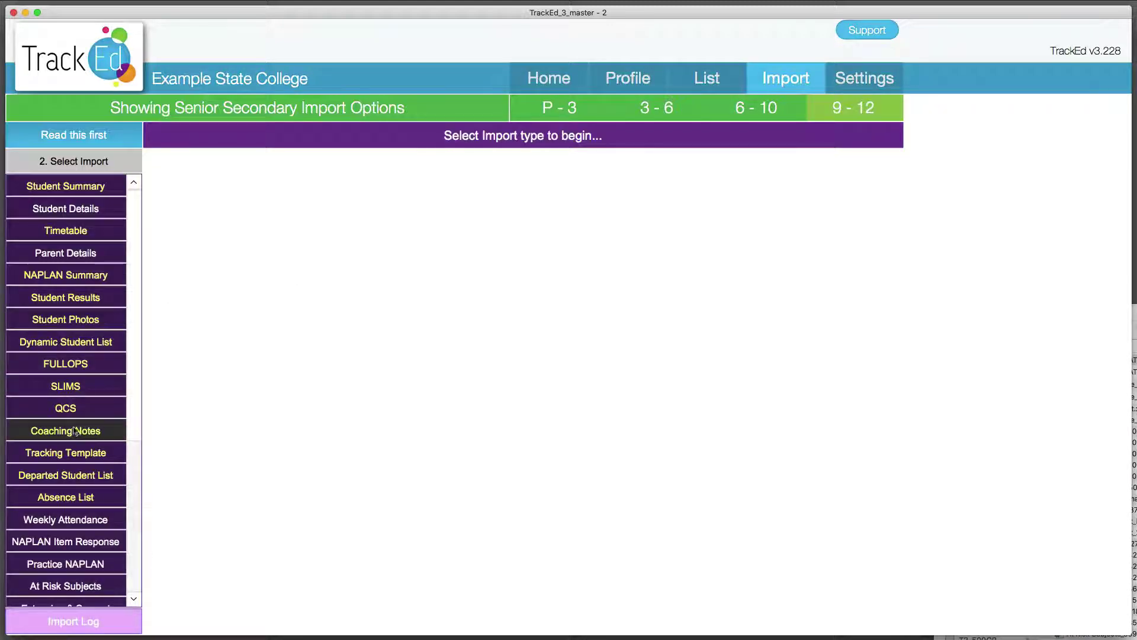
{"action": "left_click", "coordinate": [70, 455]}
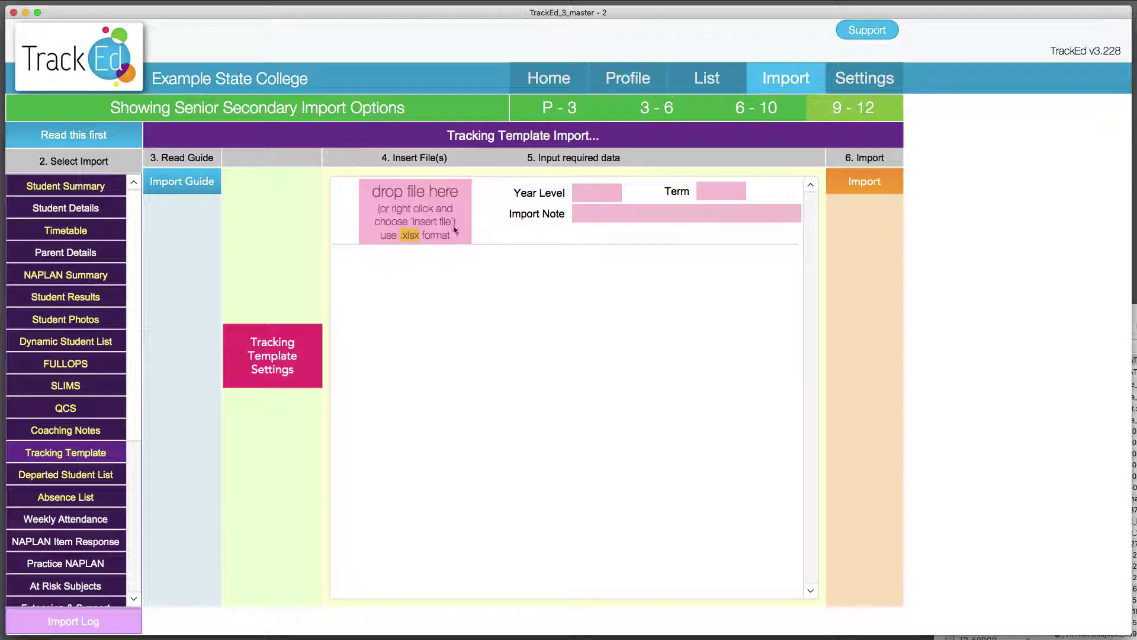
Review the file, year level, term and import note entries required for the tracking template import.
{"action": "left_click", "coordinate": [588, 194]}
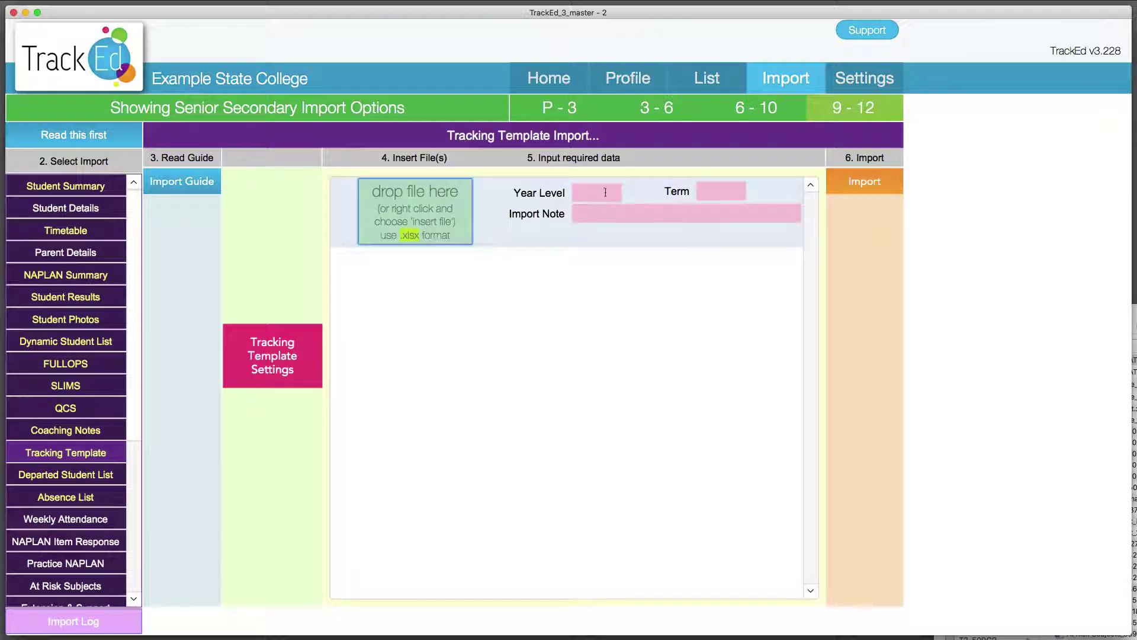
{"action": "left_click", "coordinate": [716, 193]}
{"action": "left_click", "coordinate": [869, 160]}
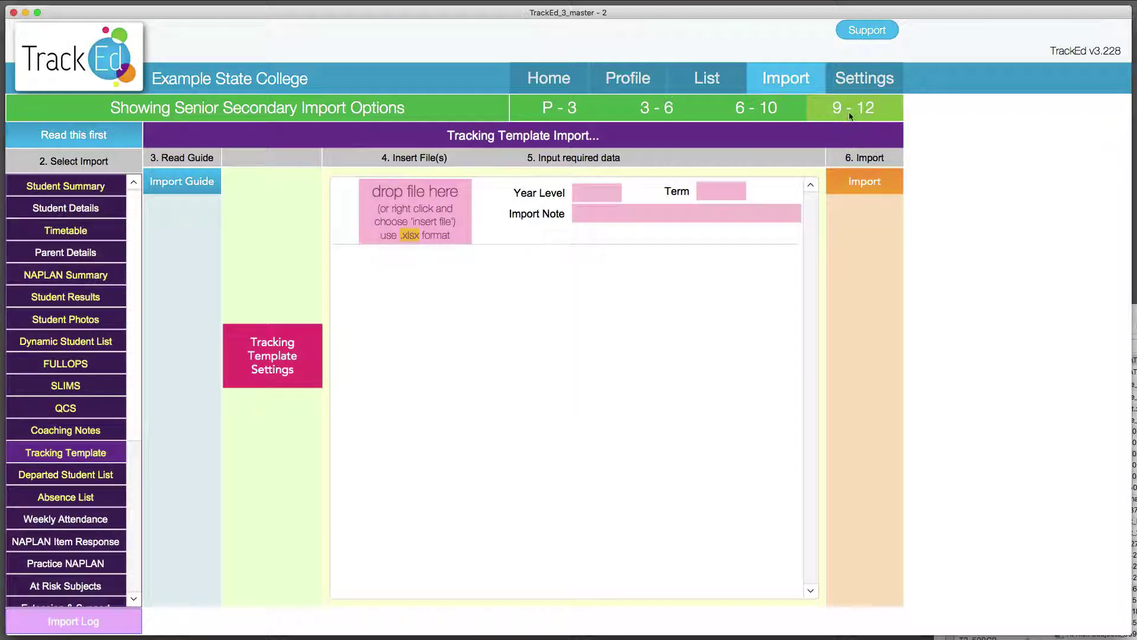